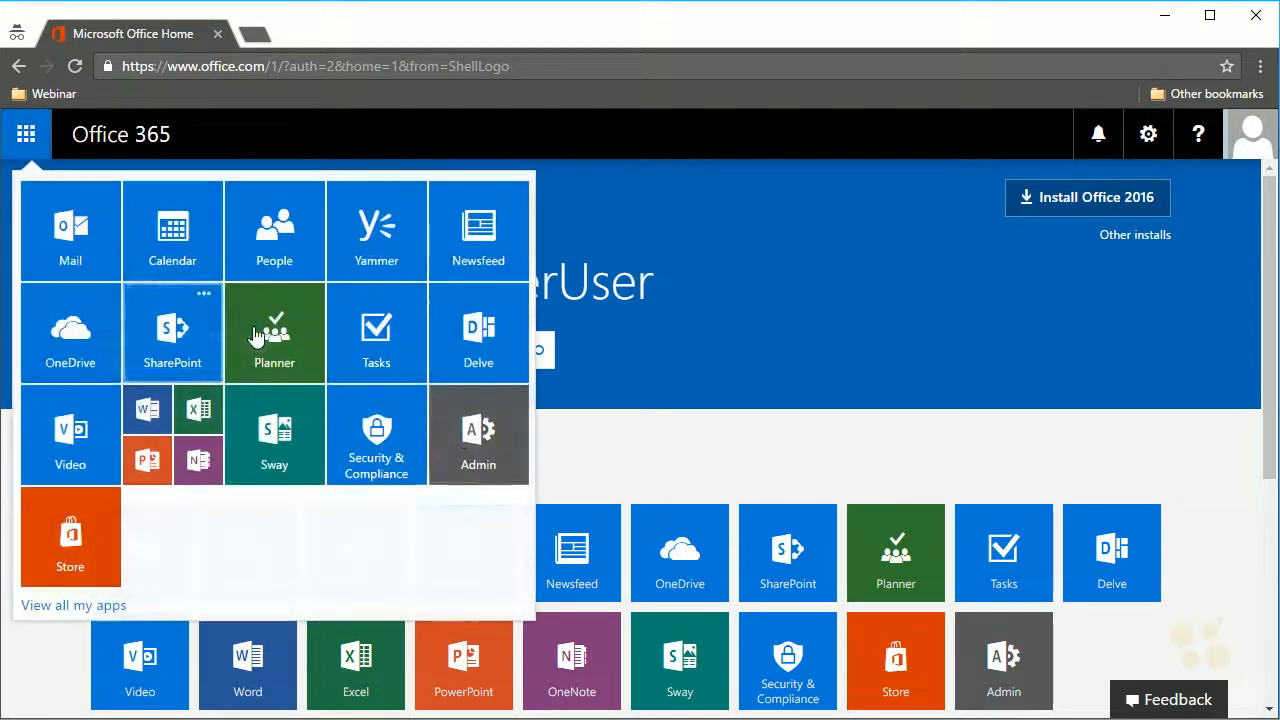
Open the Office 365 Admin center, go to the Domains settings and open the details of cbtoffice.com.
{"action": "left_click", "coordinate": [481, 433]}
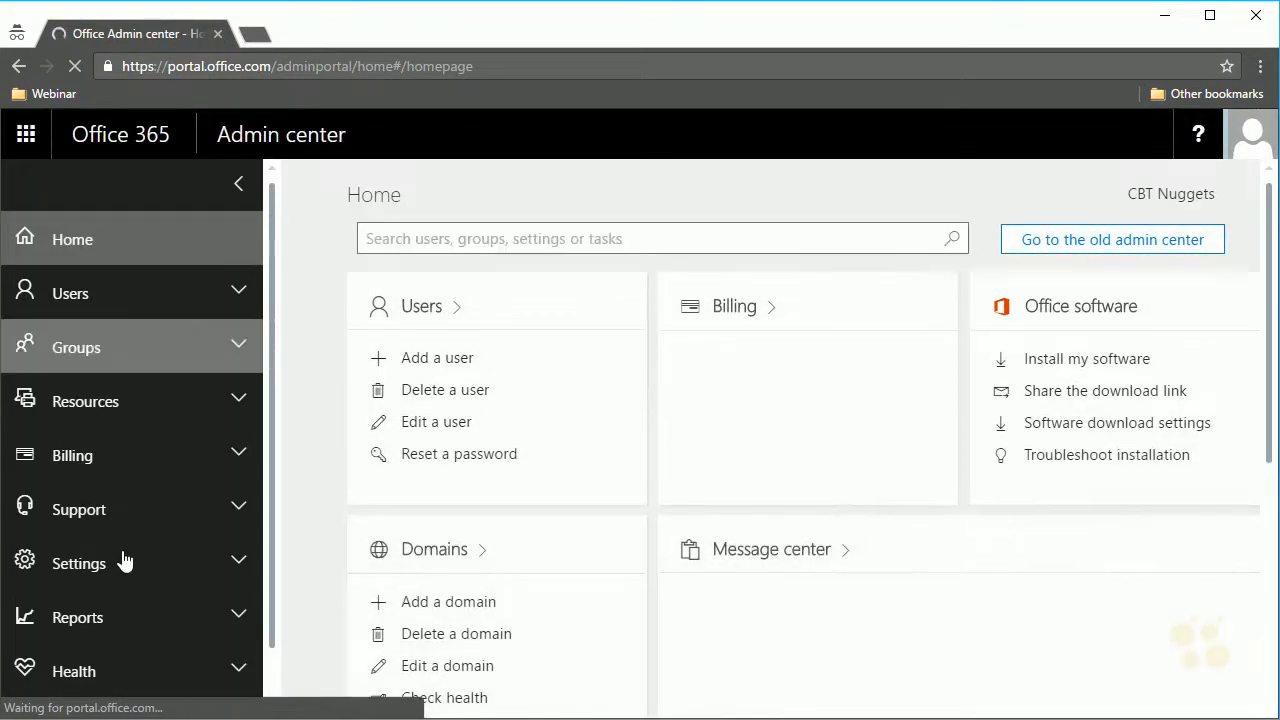
{"action": "left_click", "coordinate": [123, 562]}
{"action": "scroll", "coordinate": [123, 560], "scroll_direction": "down", "scroll_amount": 3}
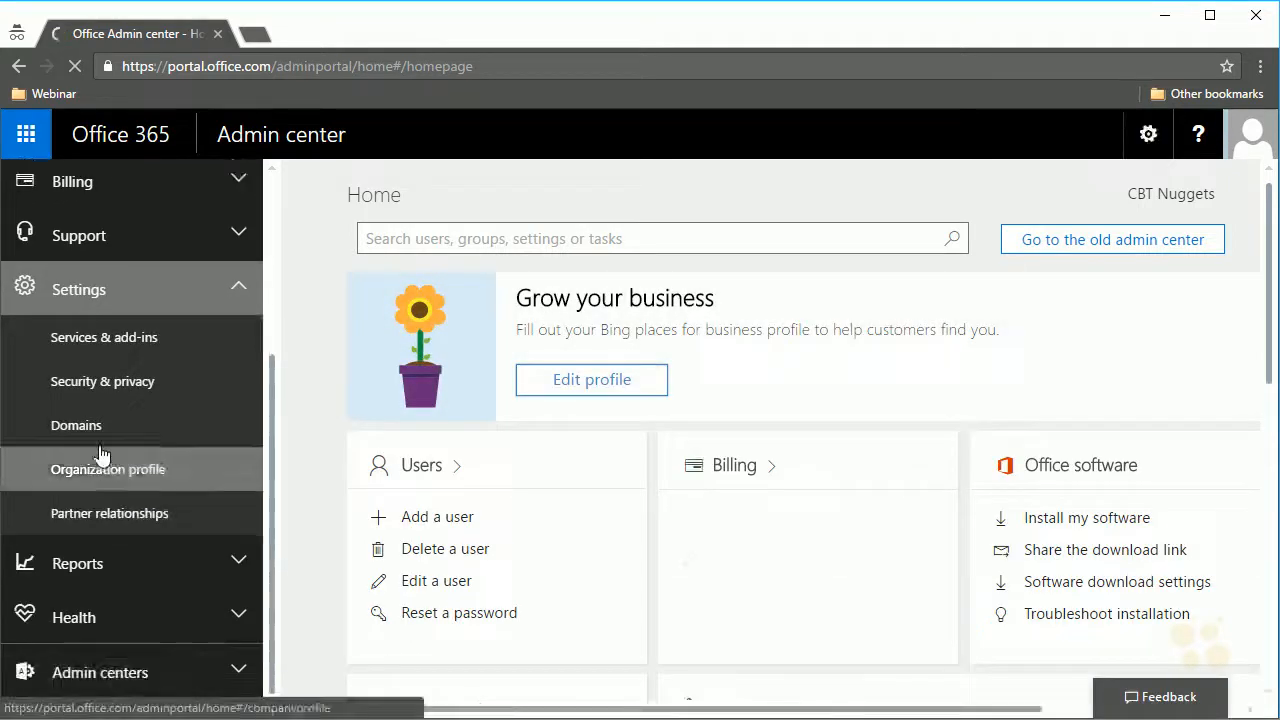
{"action": "left_click", "coordinate": [101, 433]}
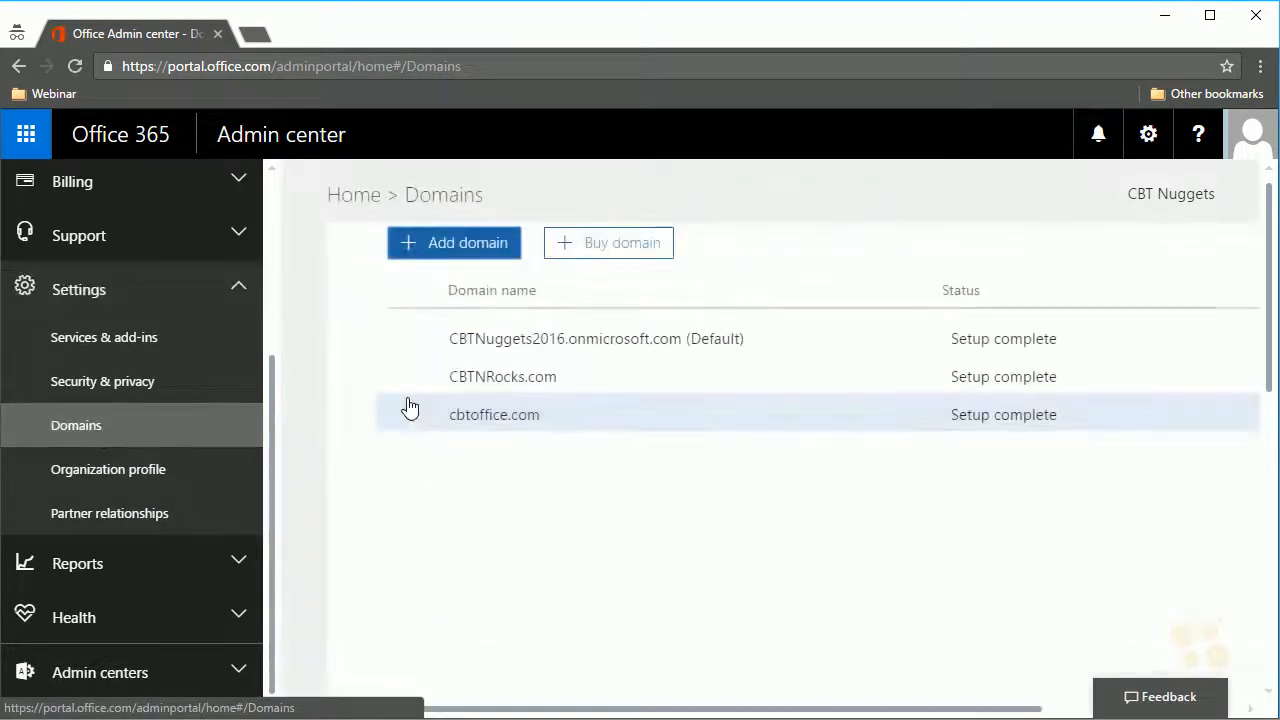
{"action": "left_click", "coordinate": [607, 426]}
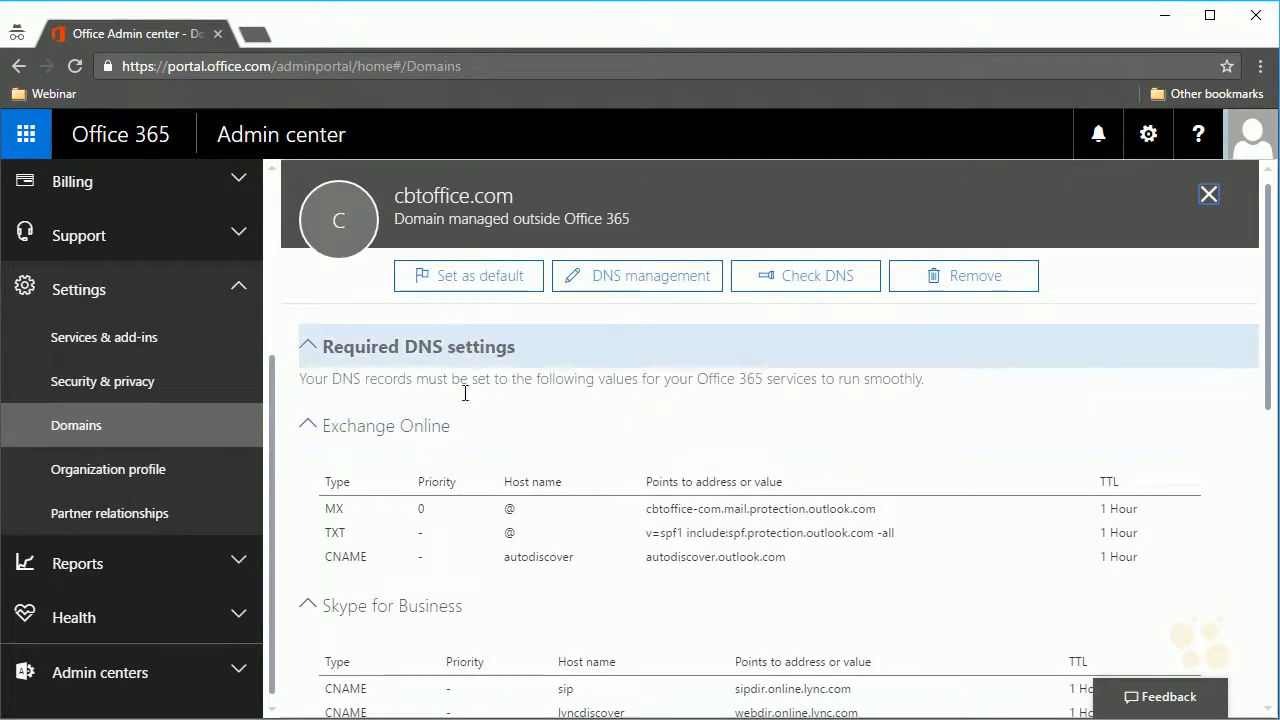
Collapse and expand the Required DNS settings sections for Exchange Online, Skype for Business and Mobile Device Management to see how they are grouped.
{"action": "left_click", "coordinate": [466, 344]}
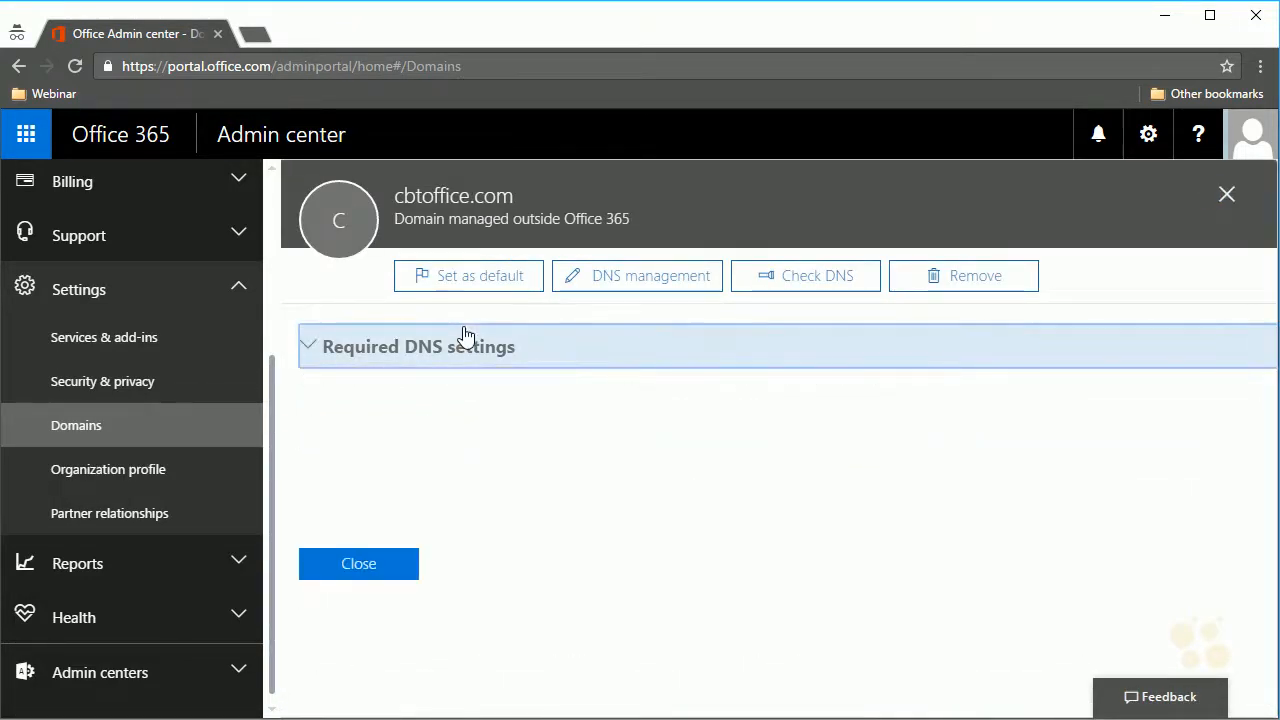
{"action": "left_click_drag", "start_coordinate": [400, 346], "coordinate": [390, 346]}
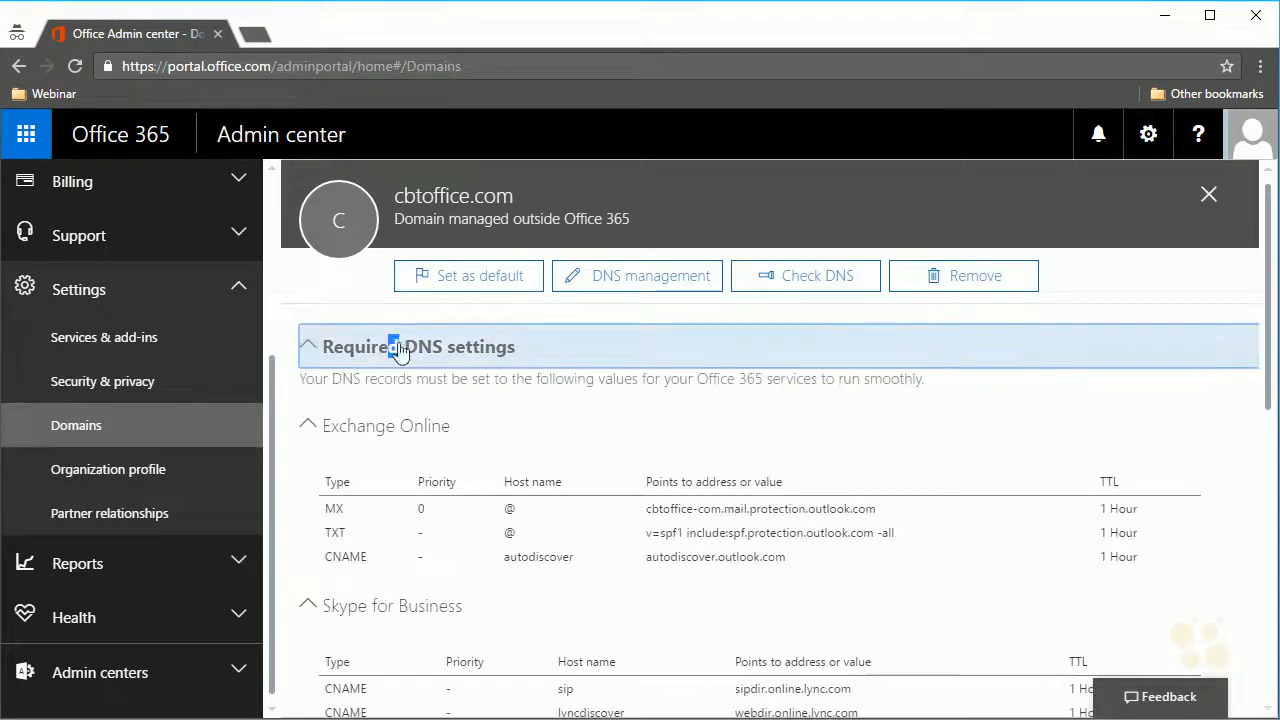
{"action": "left_click", "coordinate": [427, 437]}
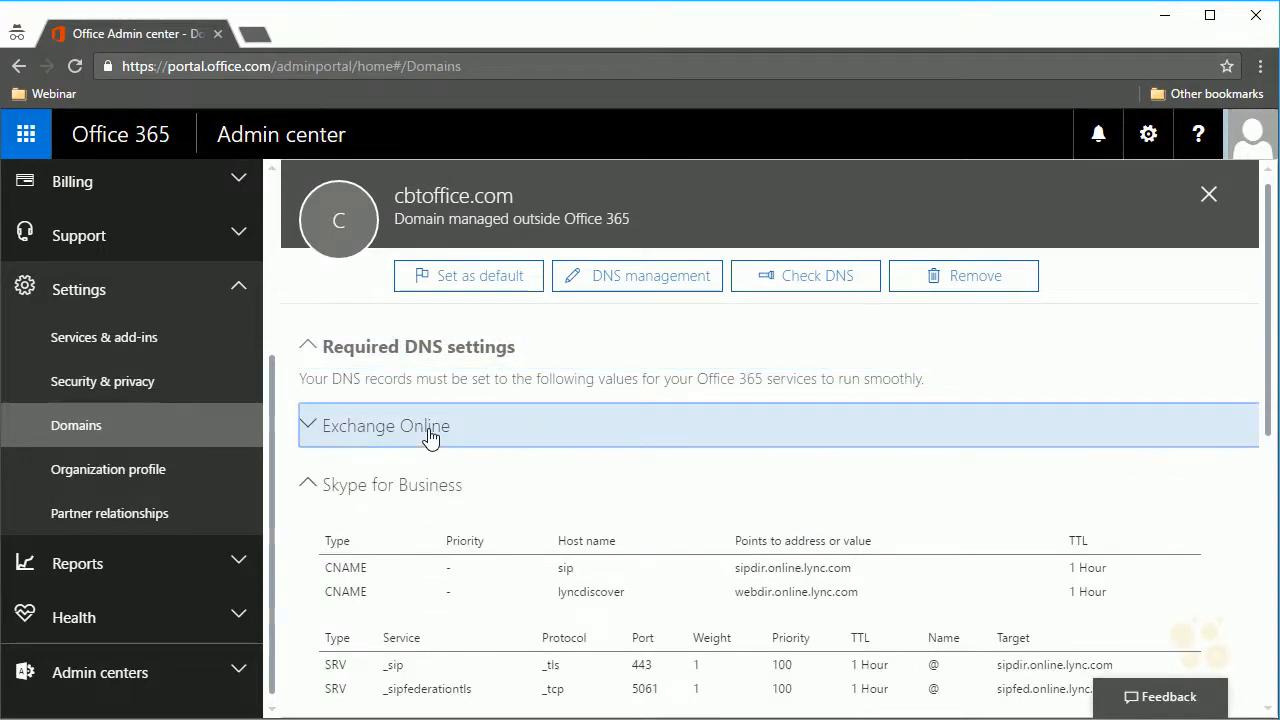
{"action": "left_click", "coordinate": [430, 438]}
{"action": "scroll", "coordinate": [440, 455], "scroll_direction": "down", "scroll_amount": 1}
{"action": "double_click", "coordinate": [446, 506]}
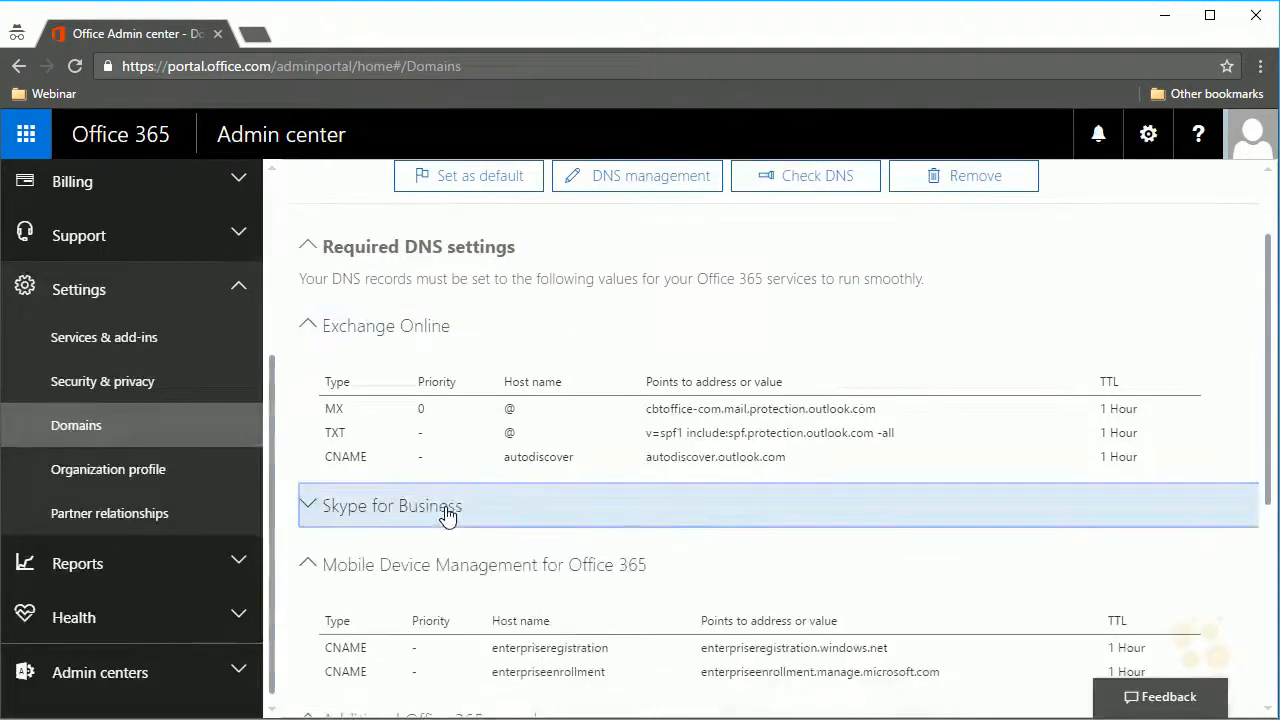
{"action": "left_click", "coordinate": [446, 515]}
{"action": "scroll", "coordinate": [440, 500], "scroll_direction": "down", "scroll_amount": 1}
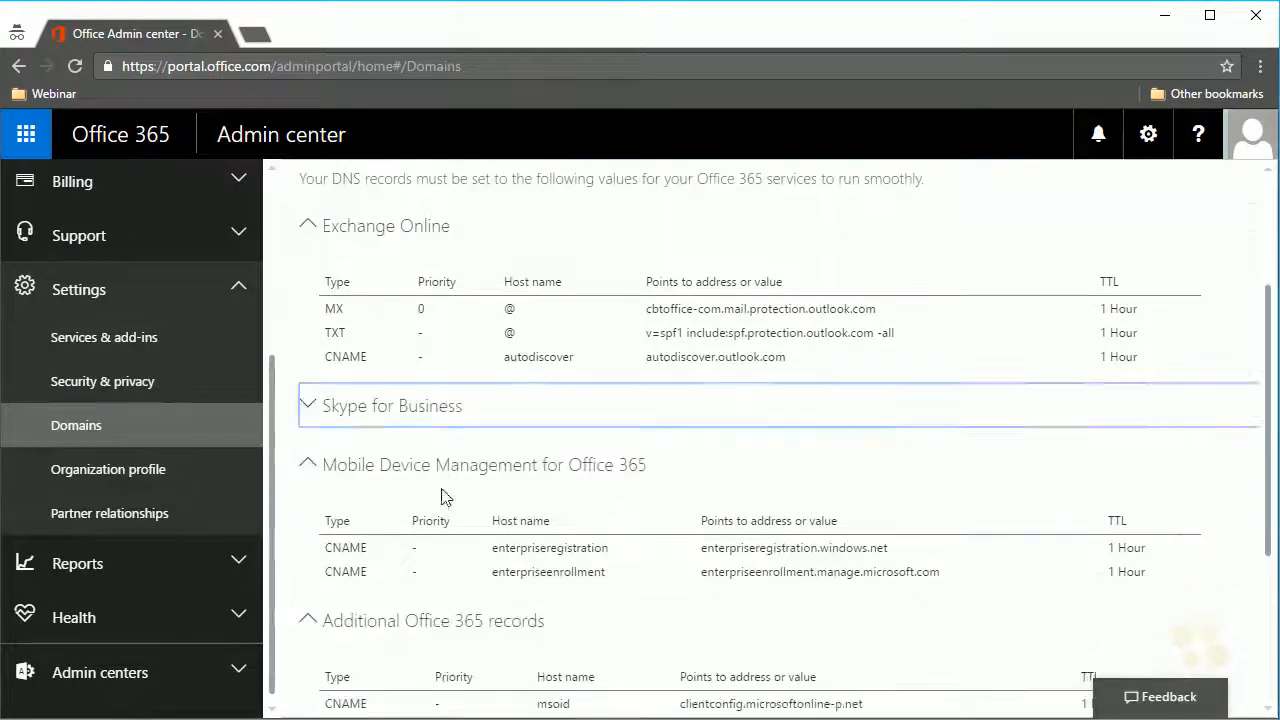
{"action": "left_click", "coordinate": [435, 464]}
{"action": "left_click", "coordinate": [428, 522]}
{"action": "left_click", "coordinate": [424, 522]}
{"action": "left_click", "coordinate": [429, 464]}
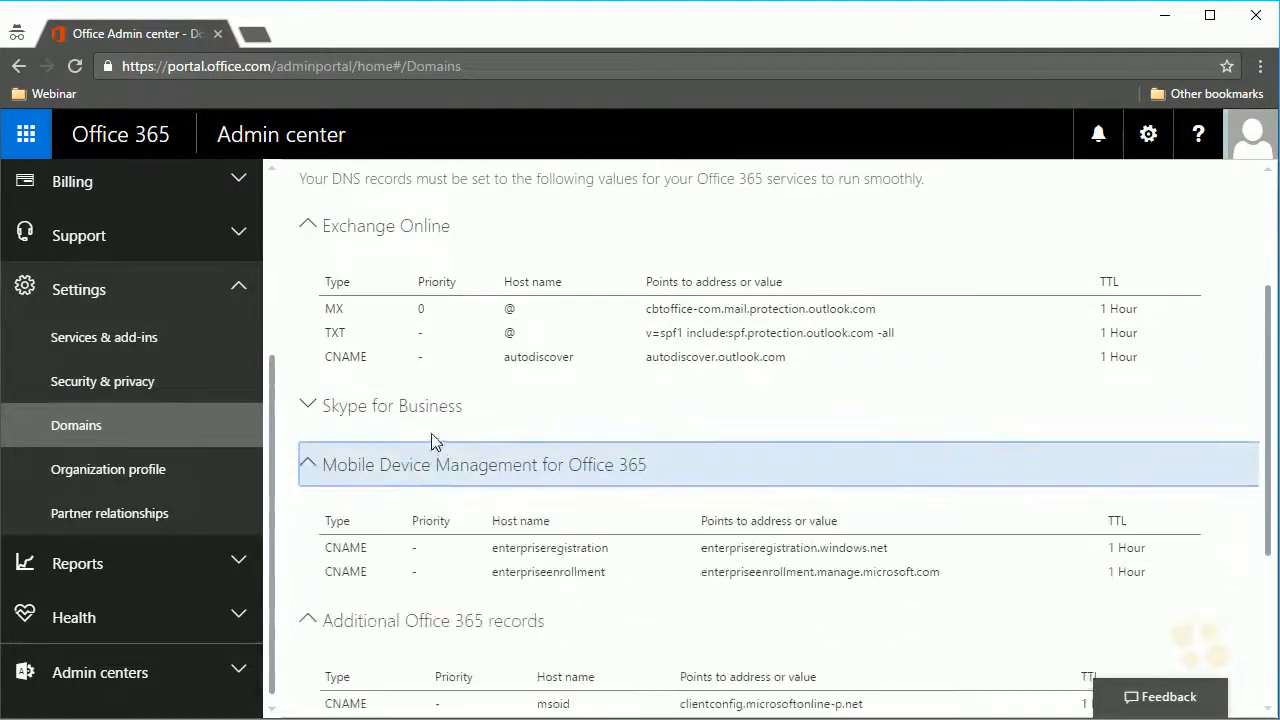
{"action": "left_click", "coordinate": [432, 408]}
Review the required DNS records of cbtoffice.com, from Exchange Online through Mobile Device Management and the additional Office 365 records.
{"action": "scroll", "coordinate": [432, 445], "scroll_direction": "up", "scroll_amount": 2}
{"action": "scroll", "coordinate": [430, 480], "scroll_direction": "down", "scroll_amount": 2}
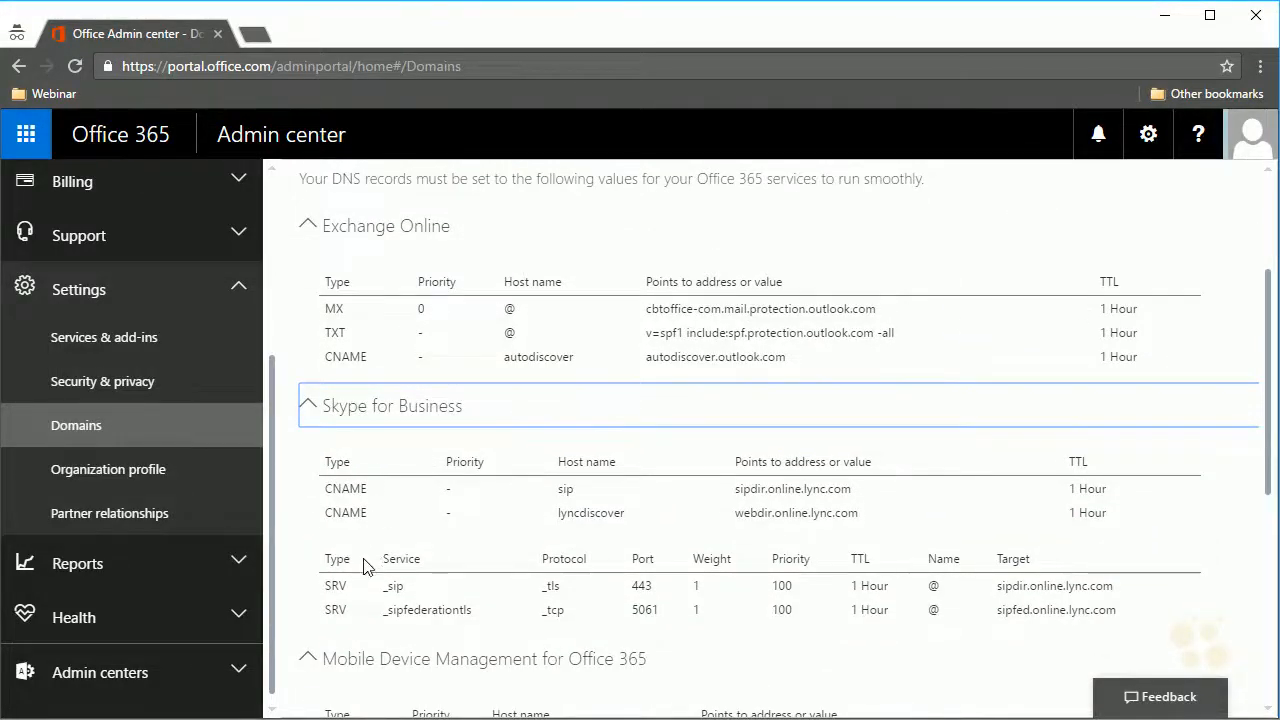
{"action": "scroll", "coordinate": [376, 538], "scroll_direction": "up", "scroll_amount": 2}
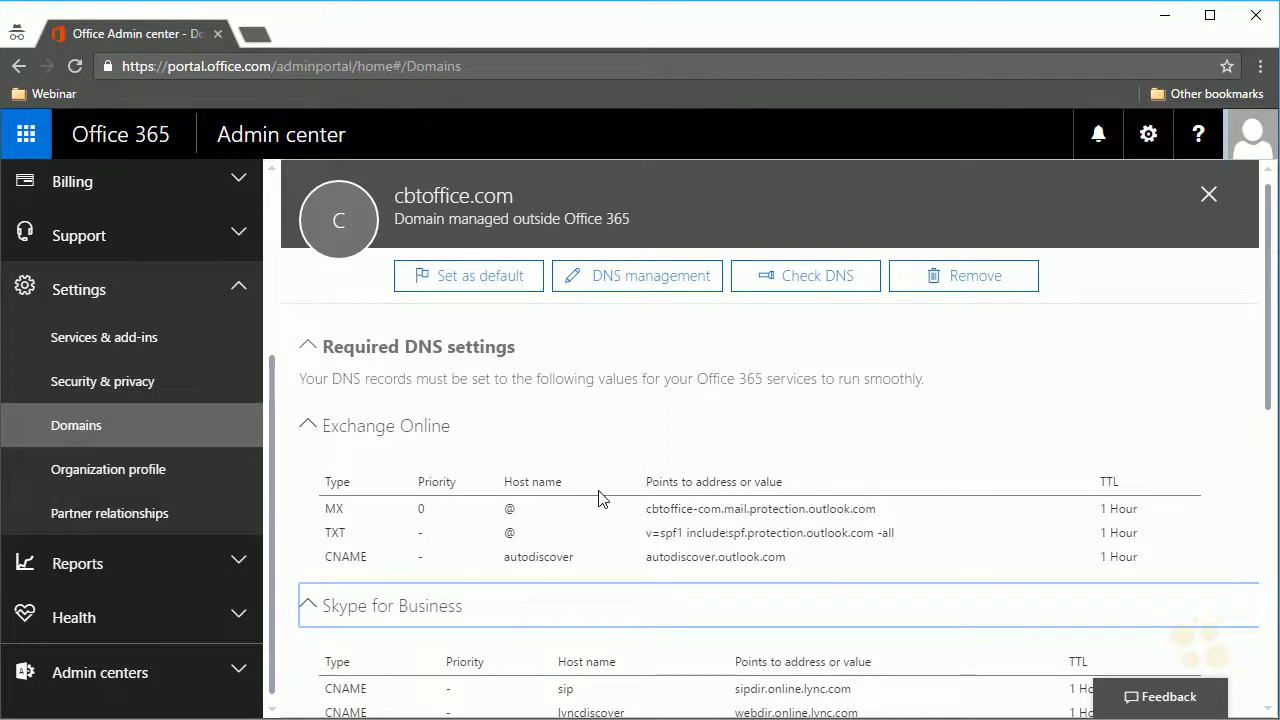
{"action": "scroll", "coordinate": [600, 498], "scroll_direction": "down", "scroll_amount": 2}
{"action": "scroll", "coordinate": [601, 498], "scroll_direction": "down", "scroll_amount": 3}
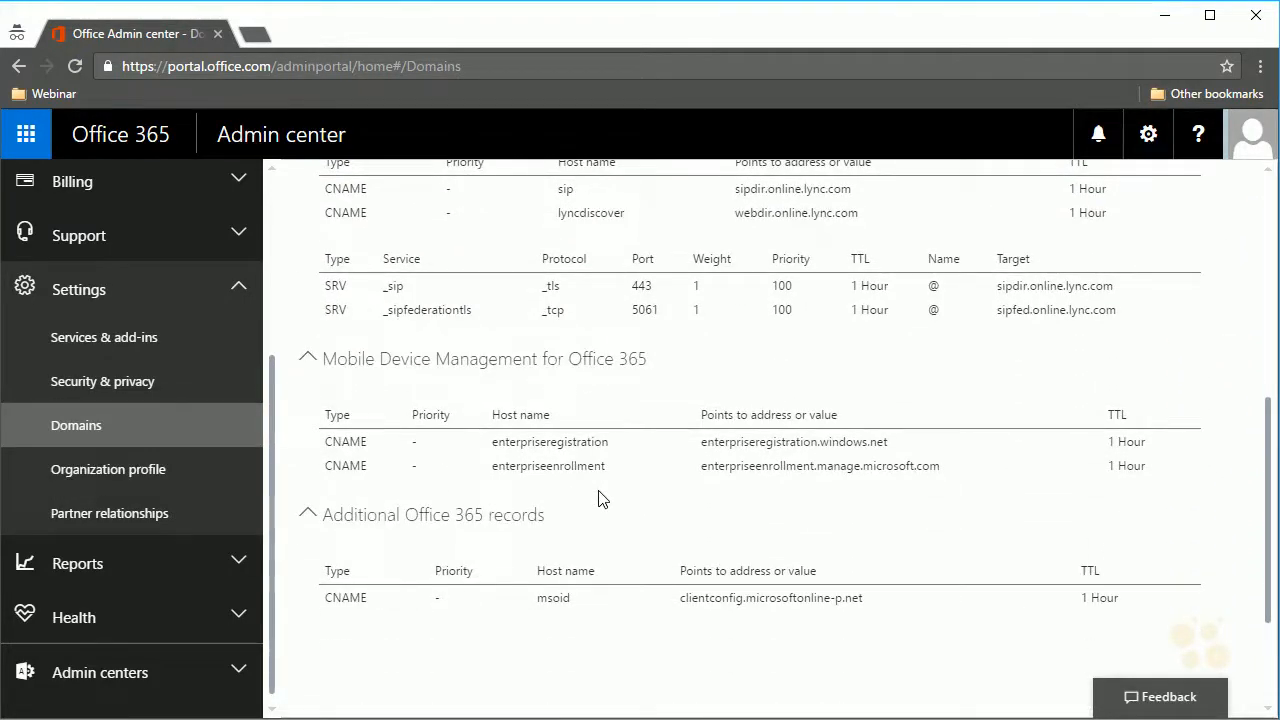
{"action": "left_click", "coordinate": [380, 372]}
{"action": "left_click", "coordinate": [417, 428]}
{"action": "scroll", "coordinate": [503, 598], "scroll_direction": "up", "scroll_amount": 5}
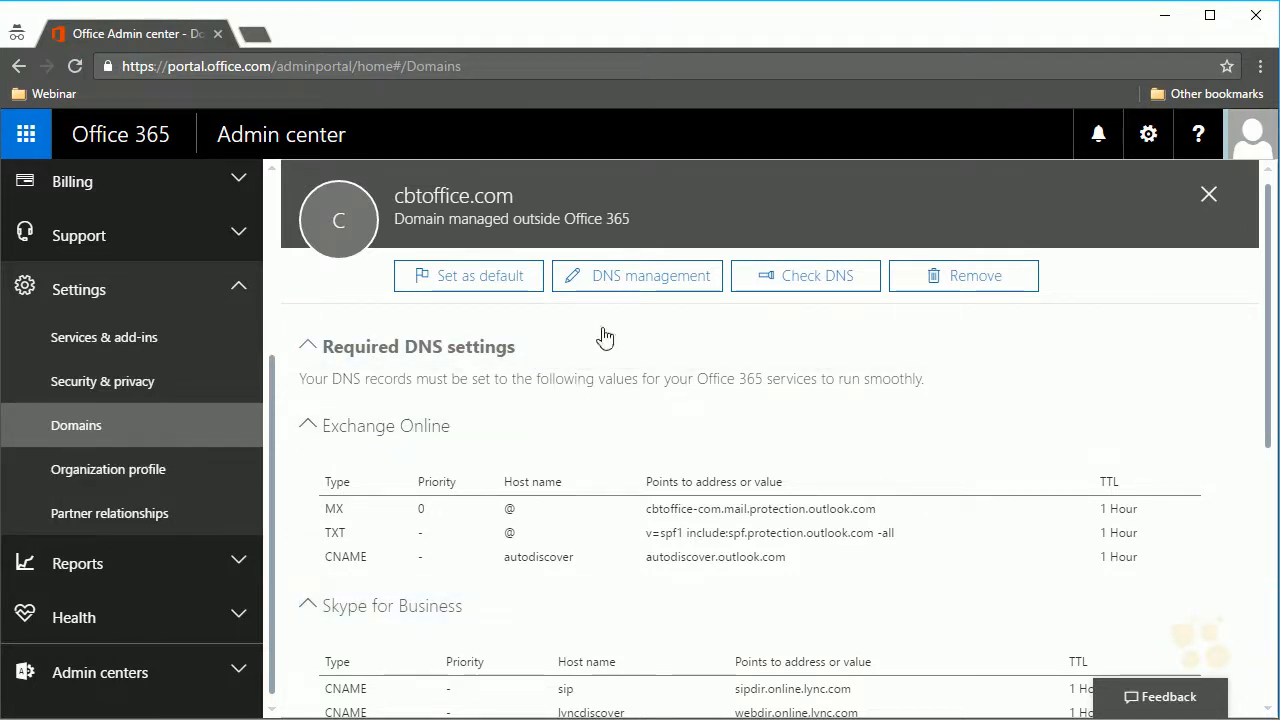
Start DNS management for cbtoffice.com and proceed with the option to manage your own DNS records.
{"action": "left_click", "coordinate": [637, 285]}
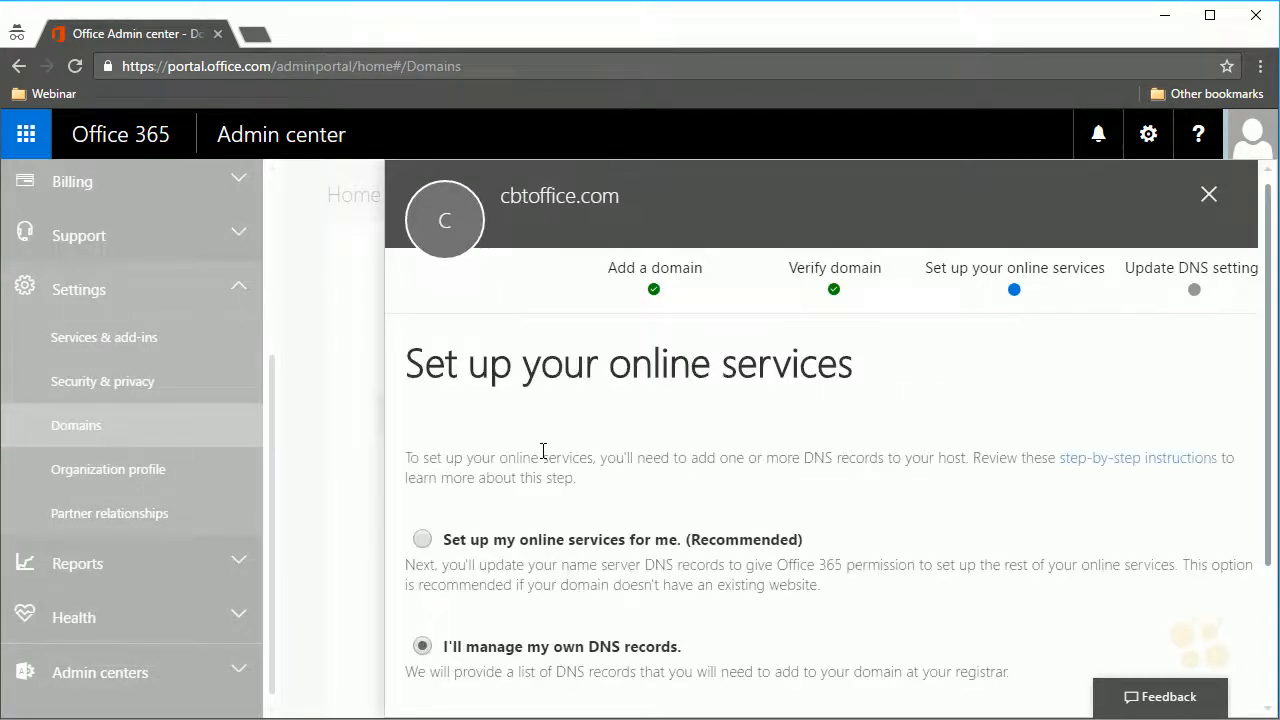
{"action": "scroll", "coordinate": [536, 478], "scroll_direction": "down", "scroll_amount": 1}
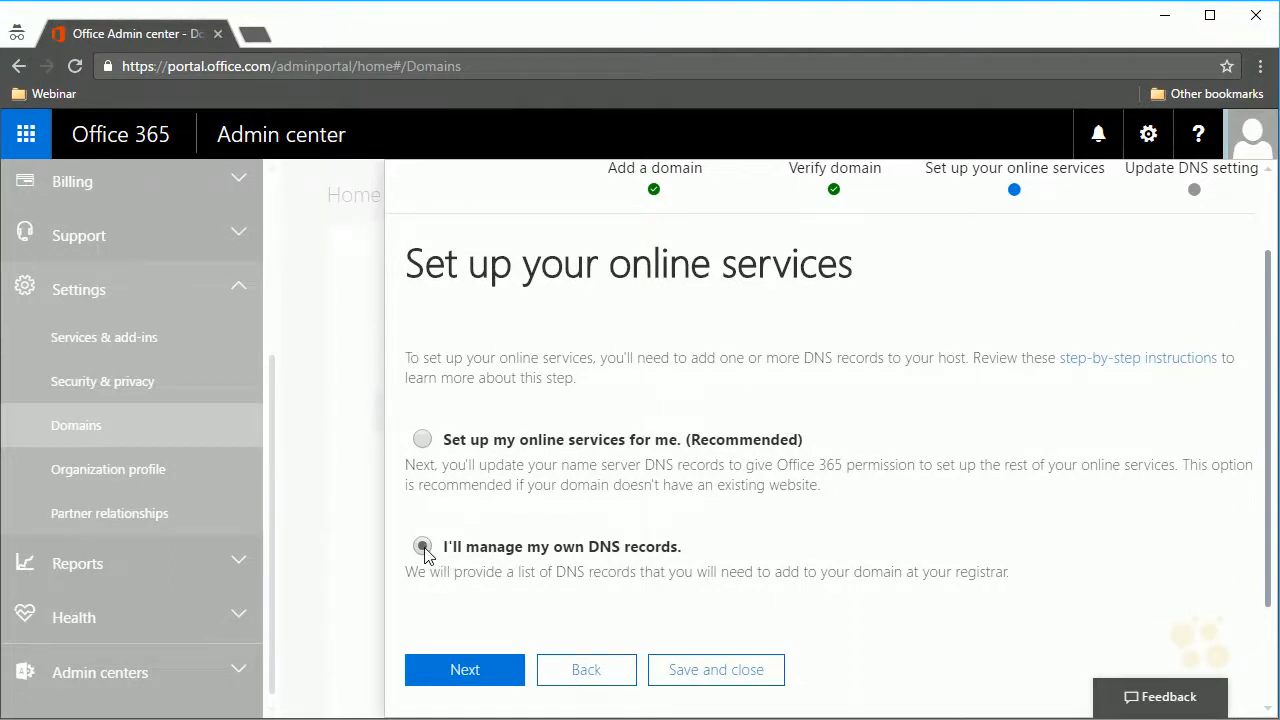
{"action": "left_click", "coordinate": [466, 671]}
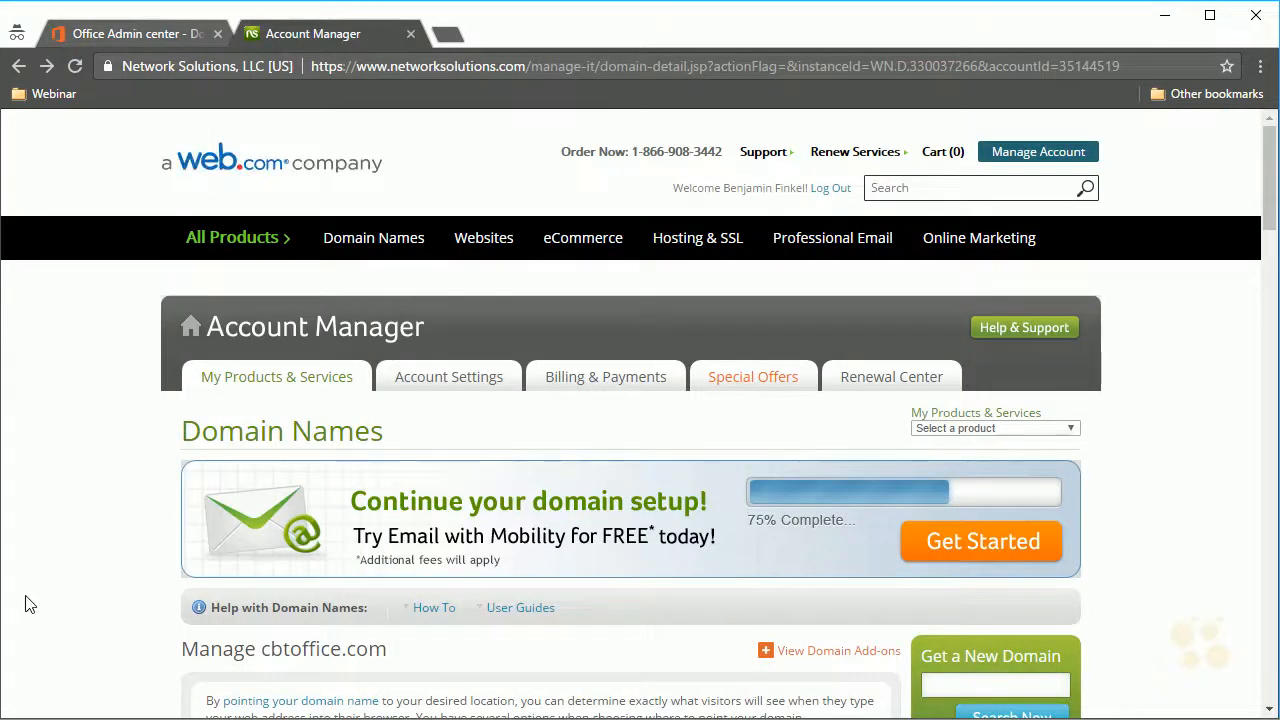
In the Network Solutions Account Manager, point cbtoffice.com to the name servers NS1.WORLDNIC.COM and NS2.WORLDNIC.COM.
{"action": "scroll", "coordinate": [64, 556], "scroll_direction": "down", "scroll_amount": 3}
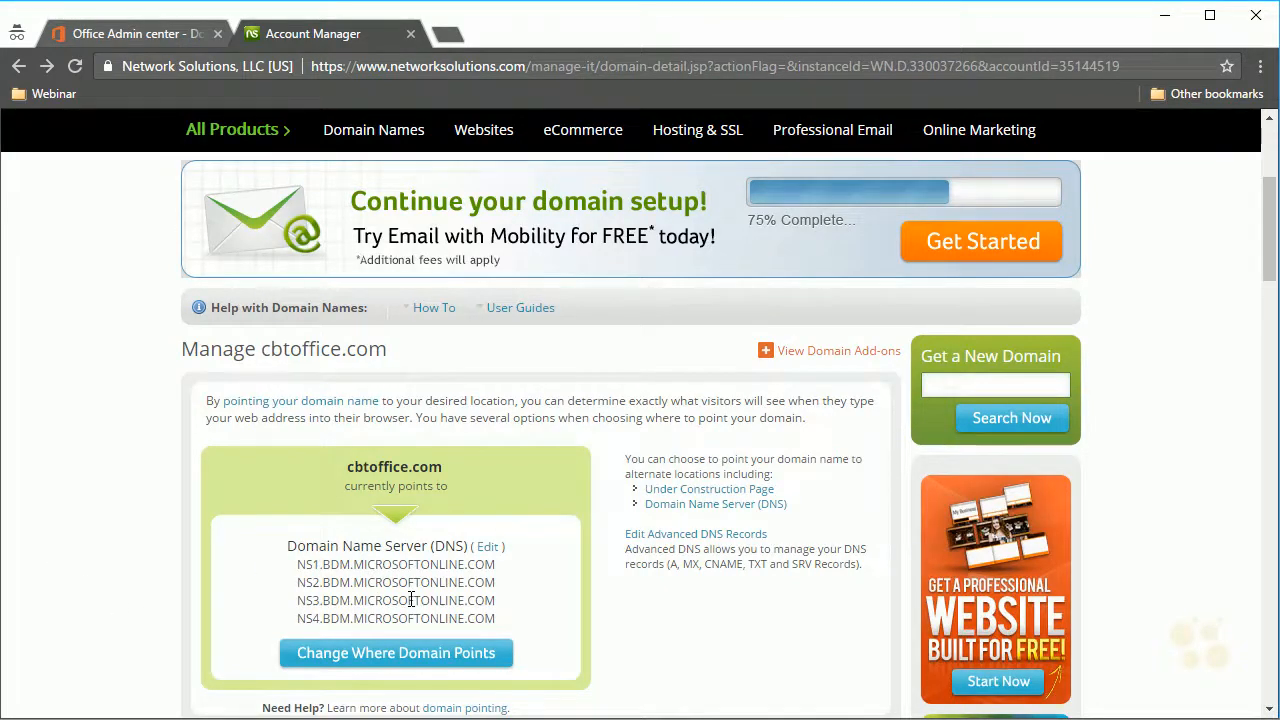
{"action": "left_click", "coordinate": [487, 547]}
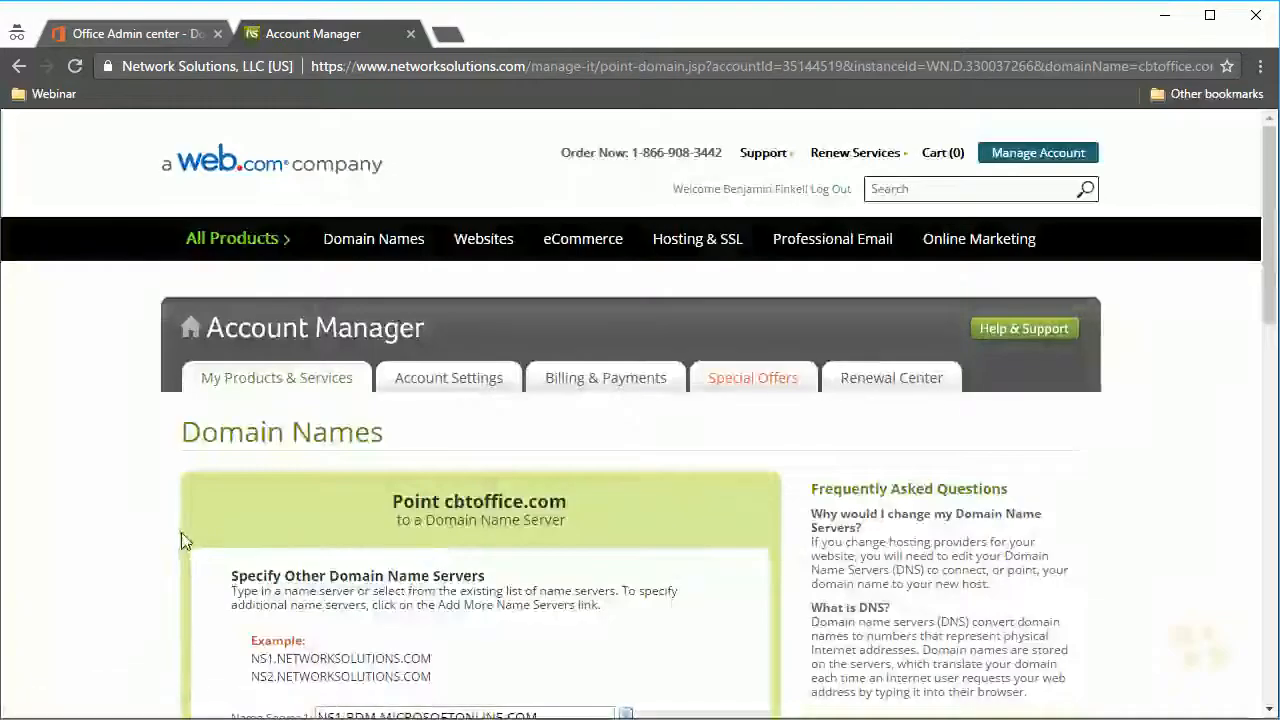
{"action": "scroll", "coordinate": [190, 530], "scroll_direction": "down", "scroll_amount": 2}
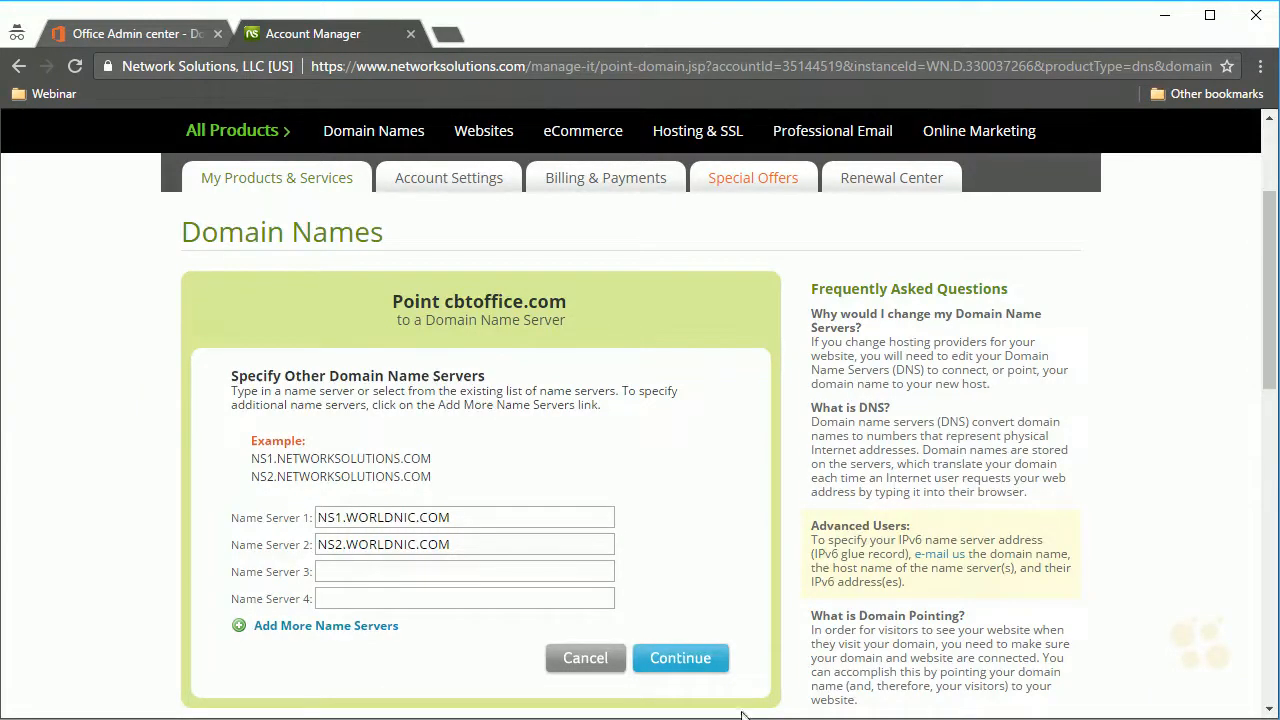
{"action": "left_click", "coordinate": [686, 660]}
Open the advanced DNS records of cbtoffice.com, declining the SiteLock offer, and look through the A, MX, CNAME and TXT records.
{"action": "scroll", "coordinate": [541, 530], "scroll_direction": "down", "scroll_amount": 2}
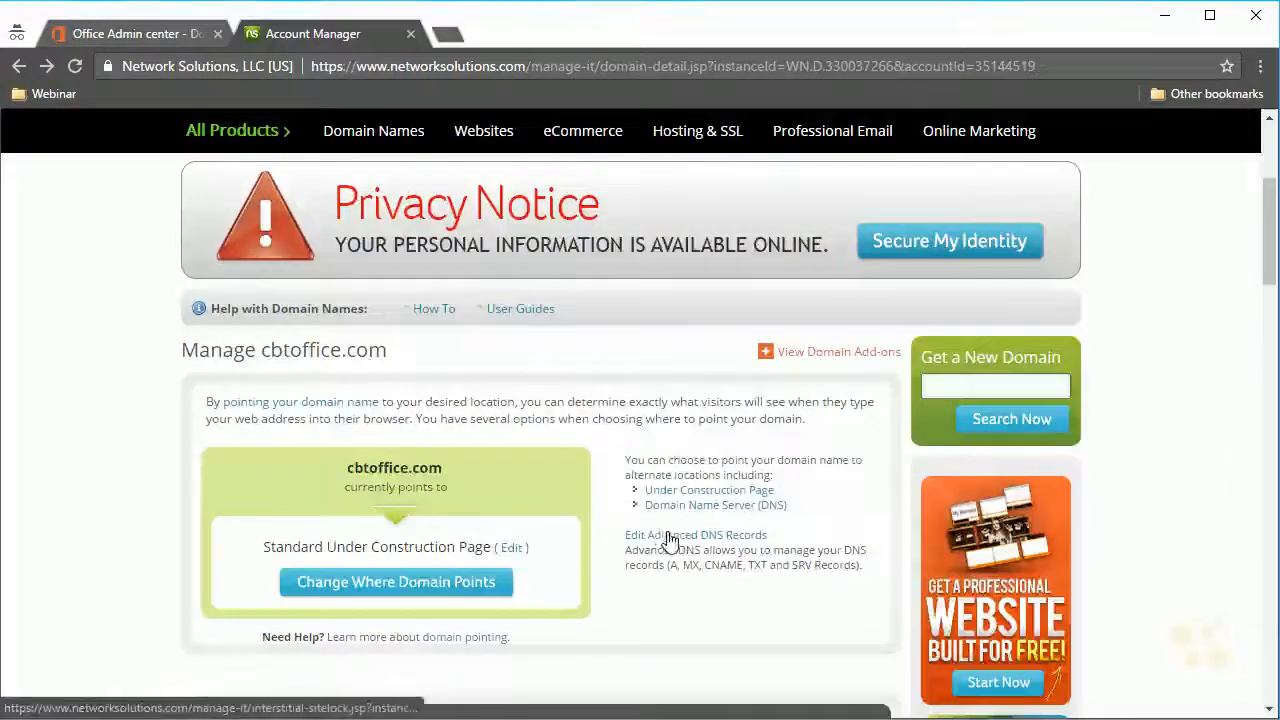
{"action": "left_click", "coordinate": [662, 537]}
{"action": "scroll", "coordinate": [658, 545], "scroll_direction": "down", "scroll_amount": 3}
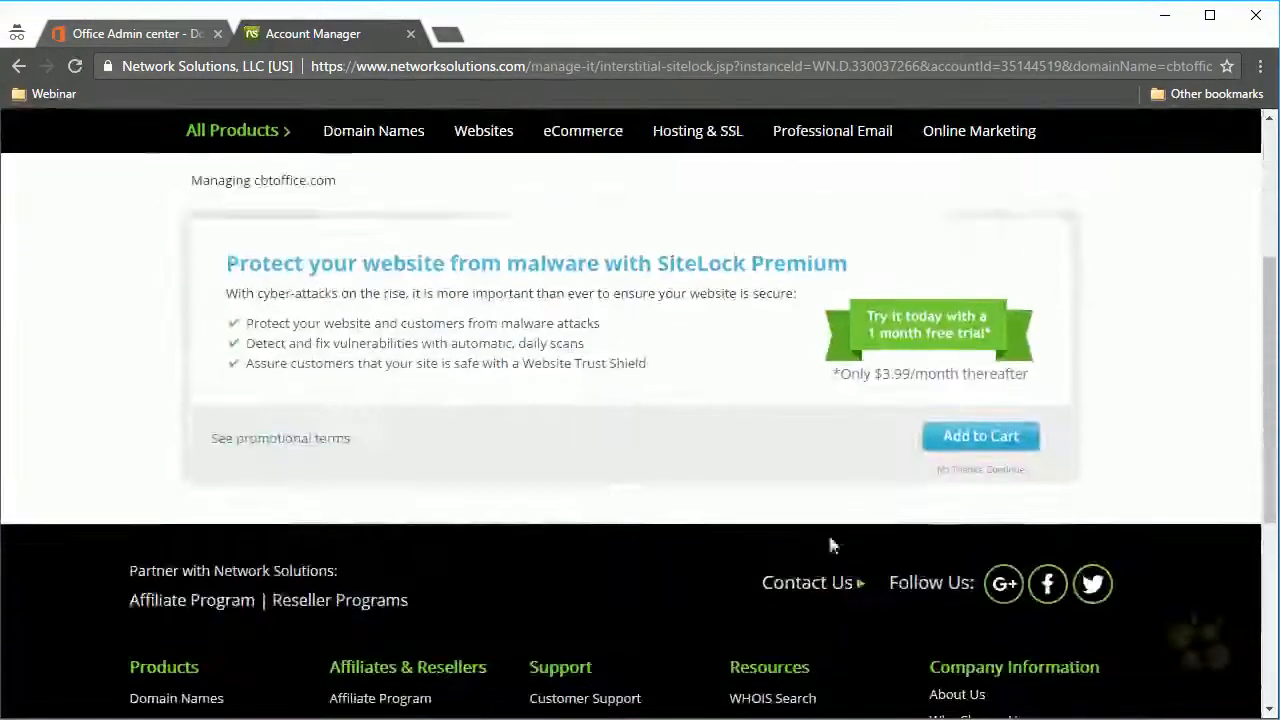
{"action": "left_click", "coordinate": [977, 471]}
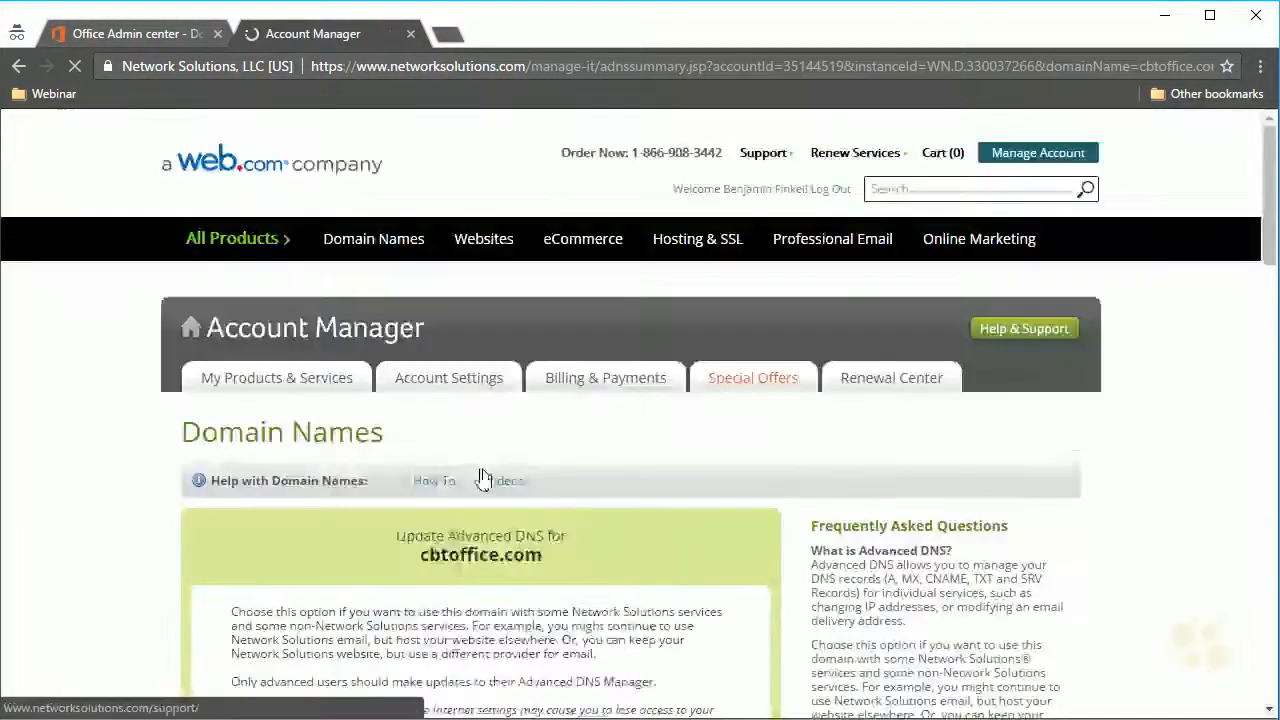
{"action": "scroll", "coordinate": [137, 463], "scroll_direction": "down", "scroll_amount": 3}
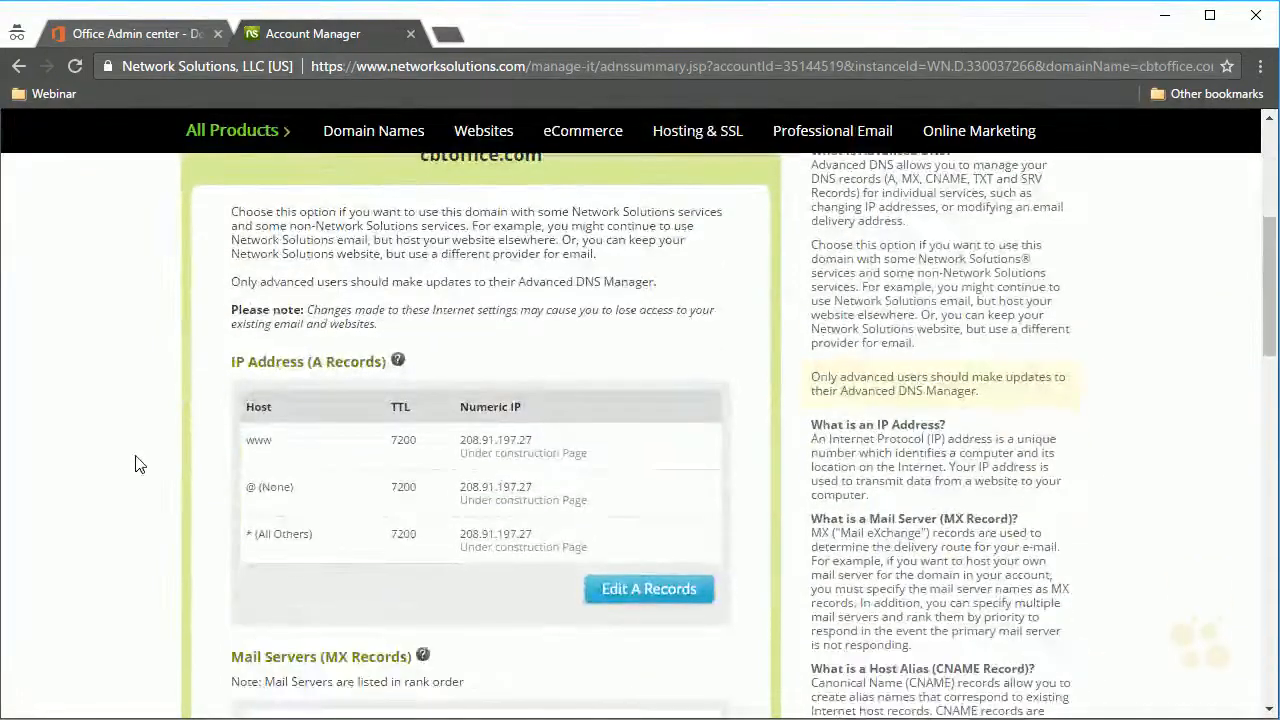
{"action": "scroll", "coordinate": [147, 461], "scroll_direction": "down", "scroll_amount": 5}
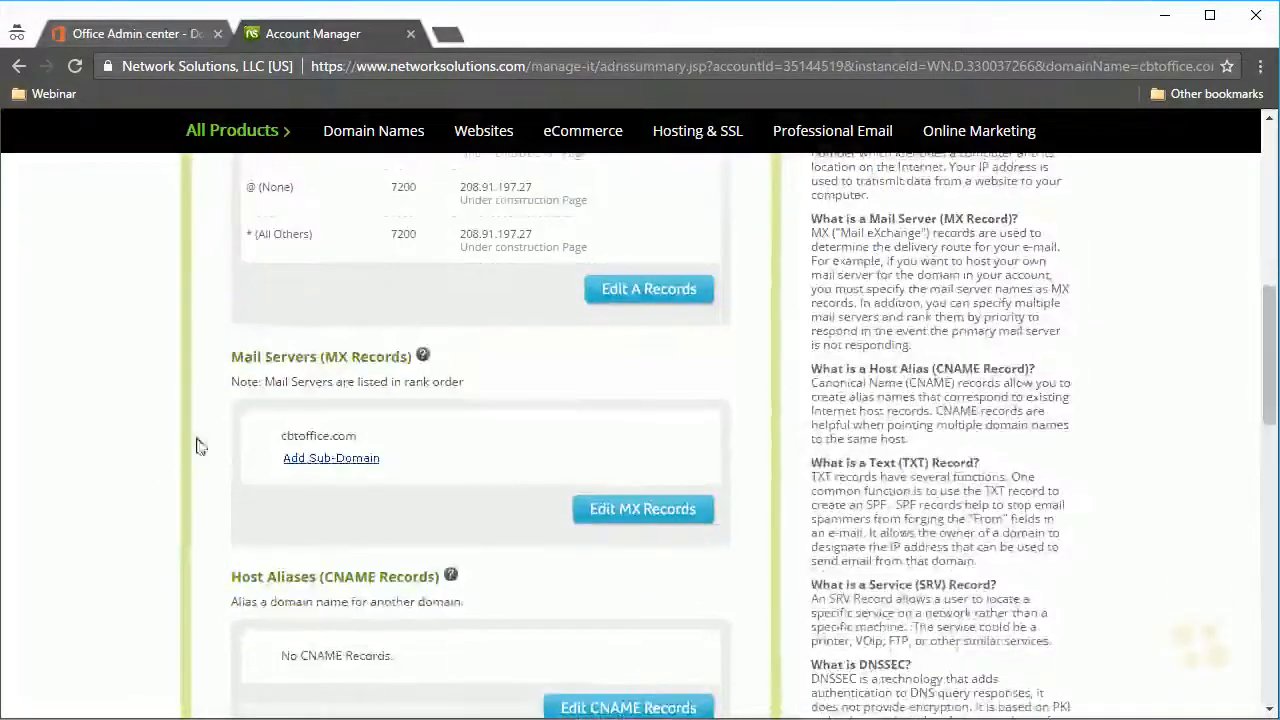
{"action": "scroll", "coordinate": [172, 468], "scroll_direction": "down", "scroll_amount": 2}
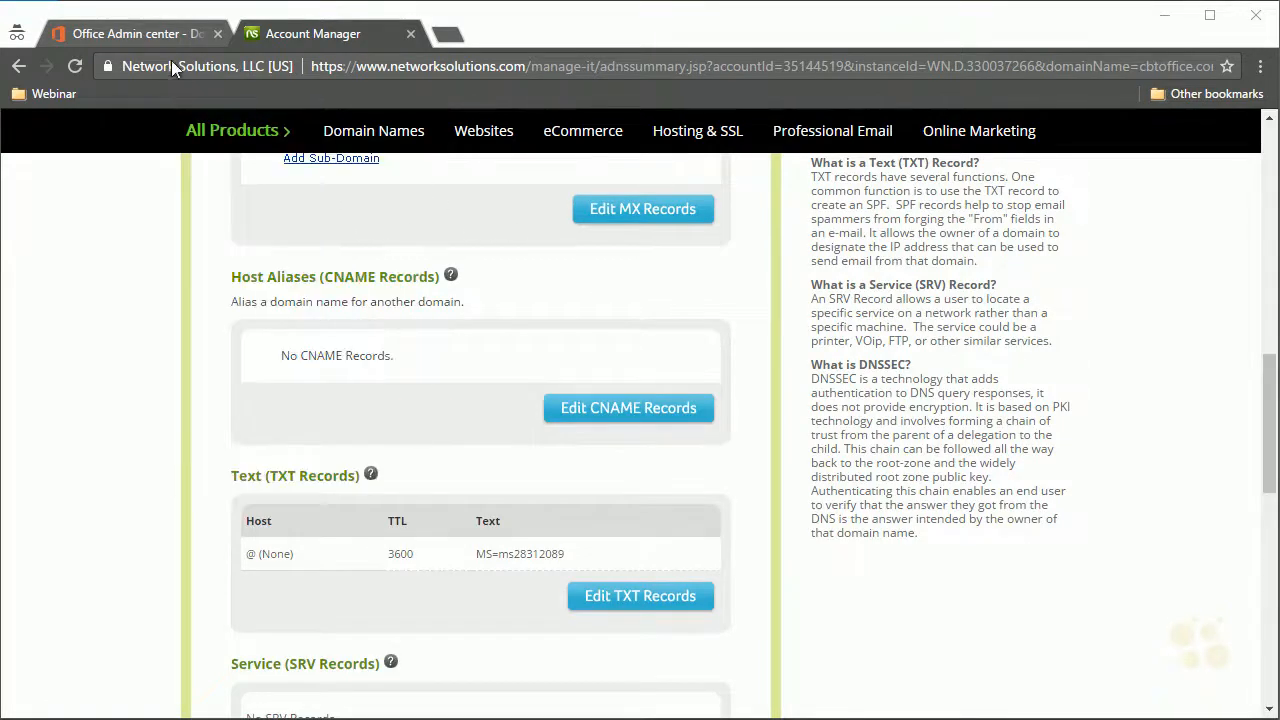
Switch to the Office 365 Admin center and examine the DNS errors of cbtoffice.com across its MX, CNAME, TXT and SRV records.
{"action": "left_click", "coordinate": [155, 33]}
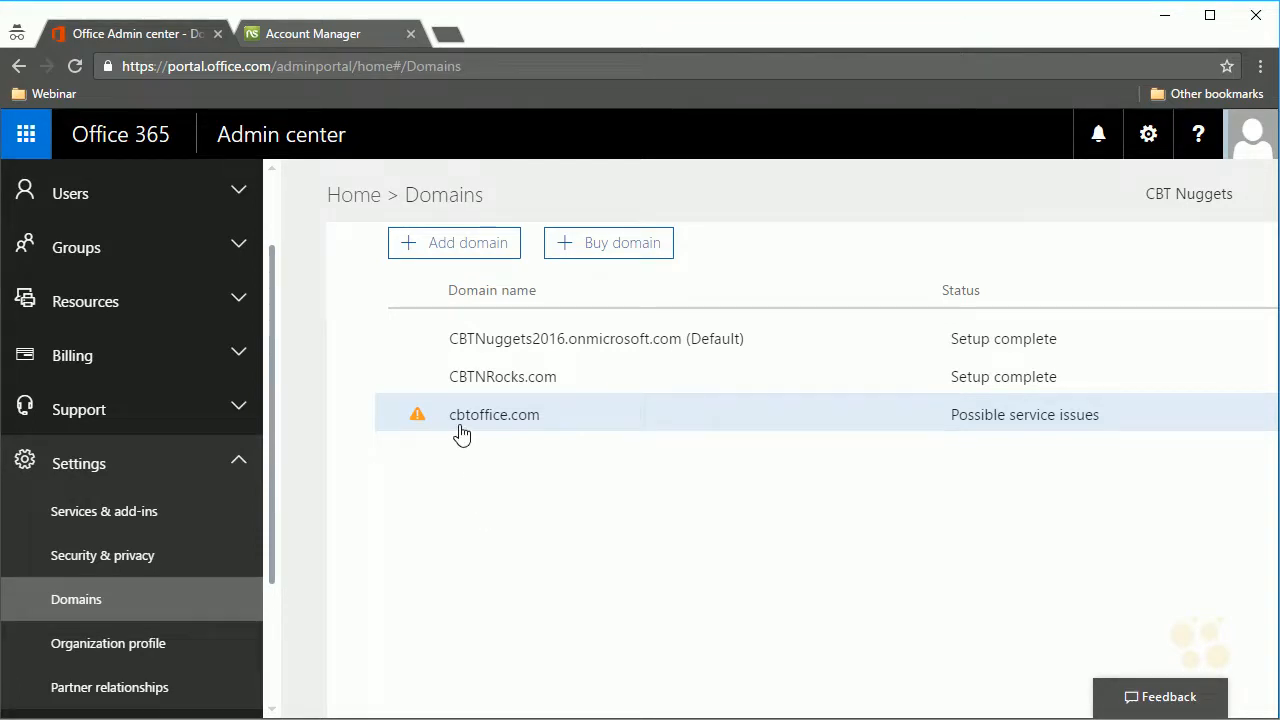
{"action": "left_click", "coordinate": [570, 420]}
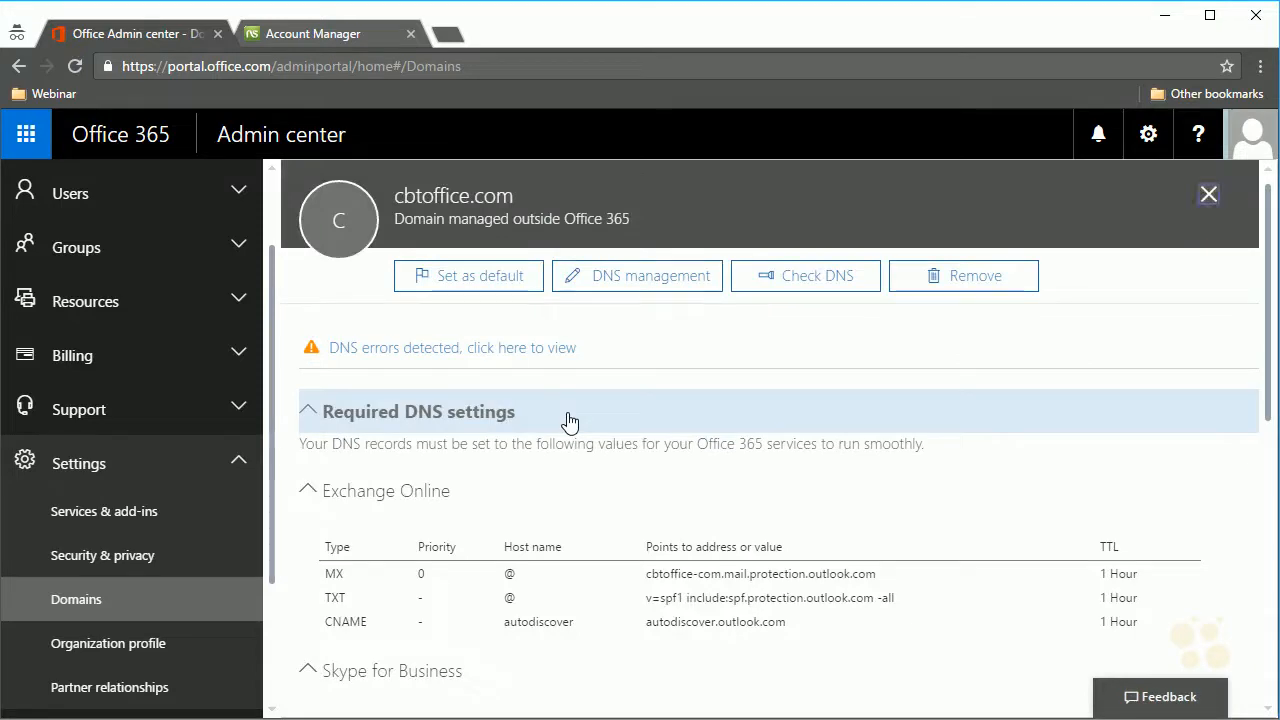
{"action": "left_click", "coordinate": [430, 349]}
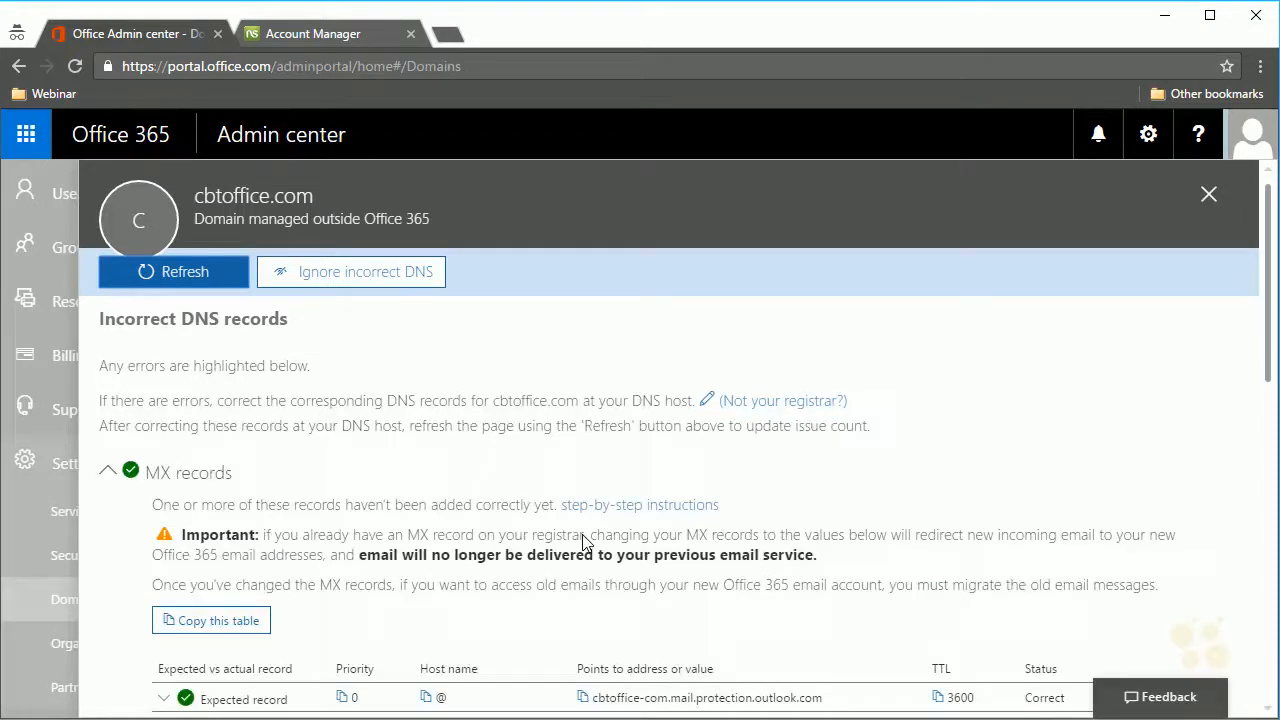
{"action": "scroll", "coordinate": [541, 496], "scroll_direction": "down", "scroll_amount": 3}
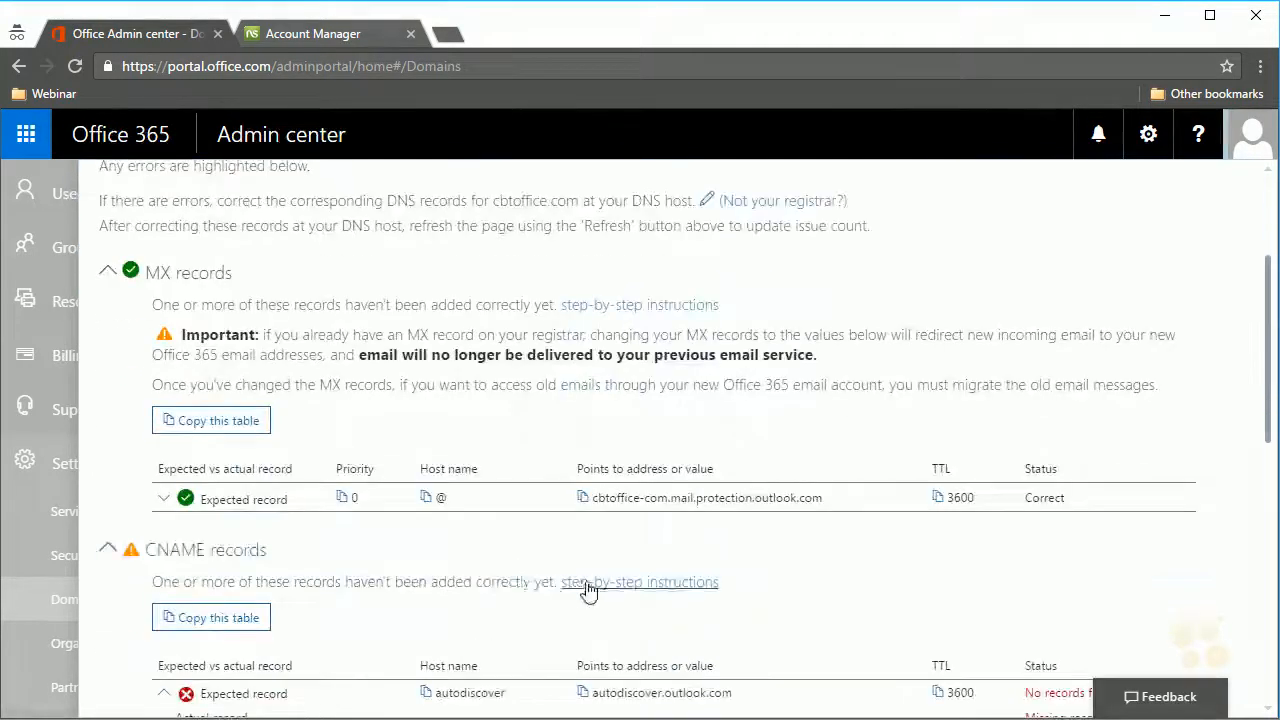
{"action": "scroll", "coordinate": [590, 590], "scroll_direction": "down", "scroll_amount": 2}
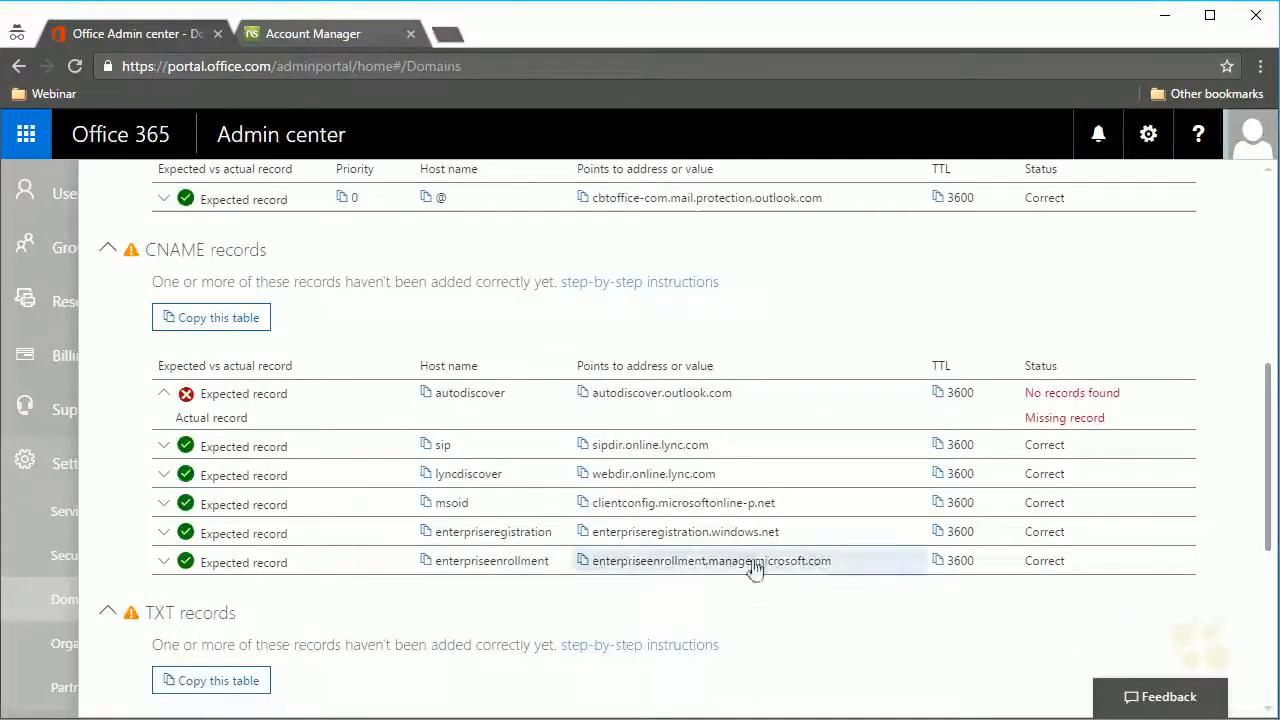
{"action": "scroll", "coordinate": [480, 602], "scroll_direction": "down", "scroll_amount": 2}
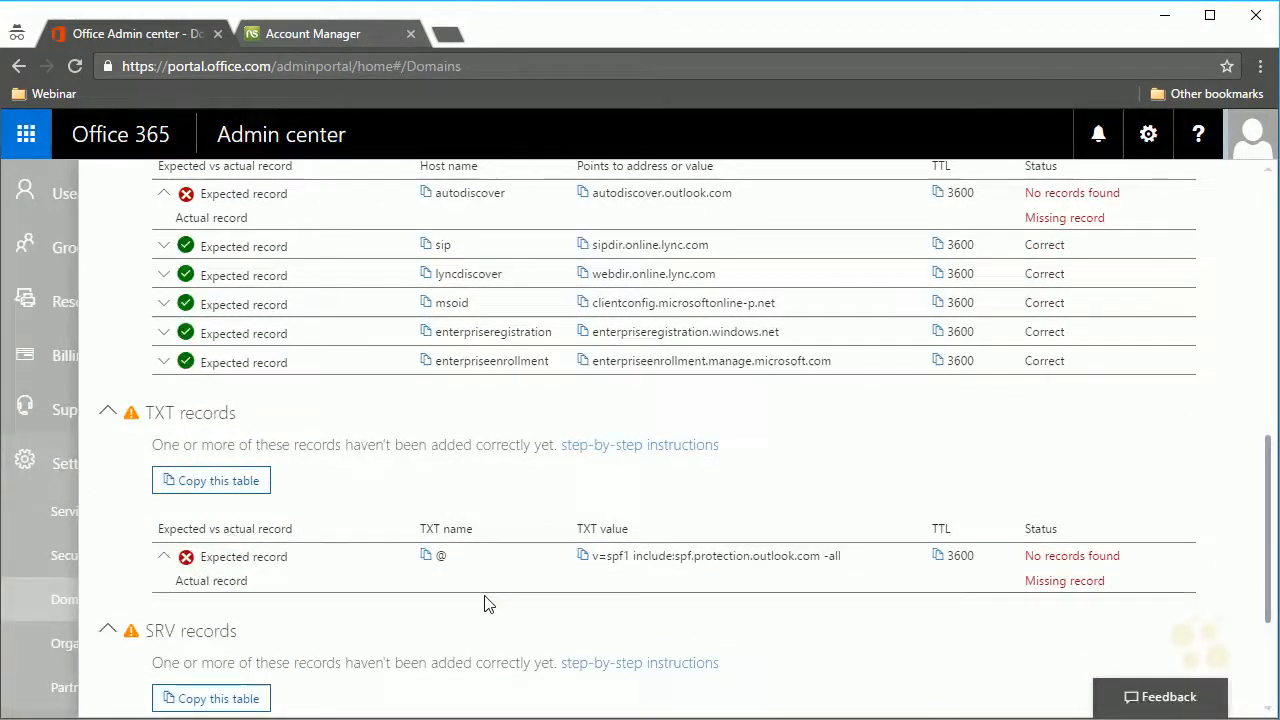
{"action": "scroll", "coordinate": [435, 487], "scroll_direction": "down", "scroll_amount": 2}
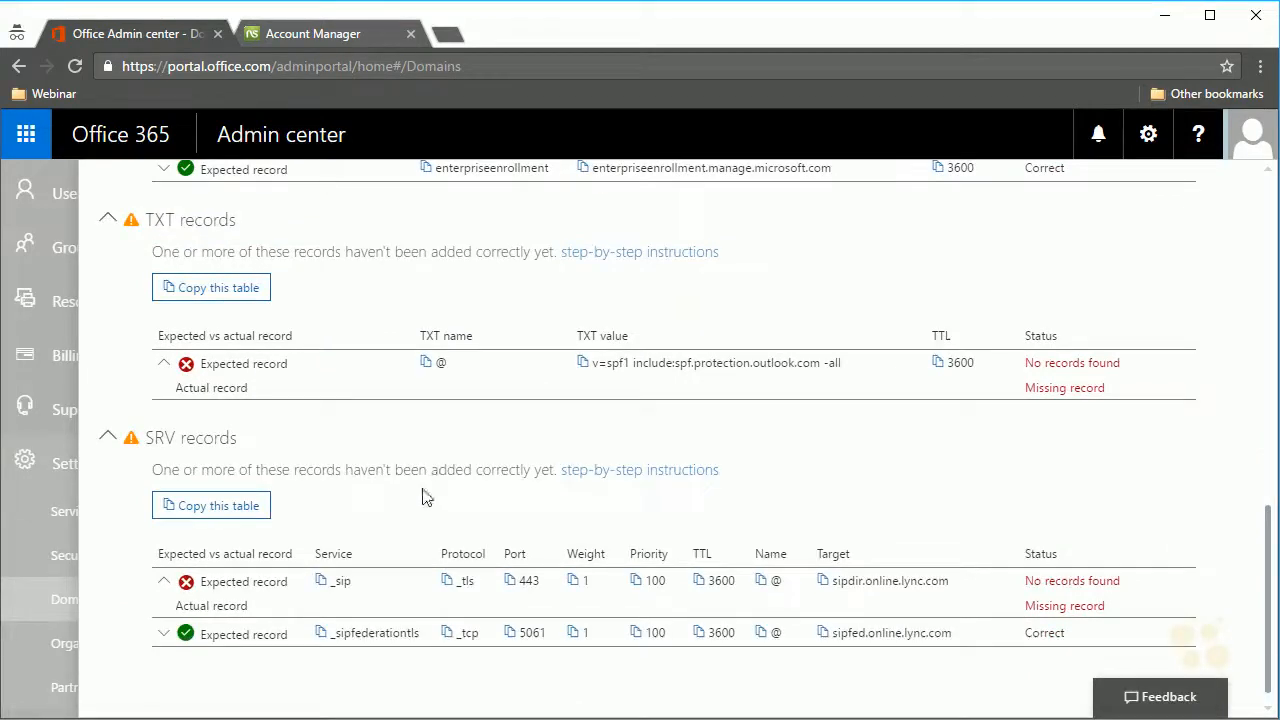
{"action": "scroll", "coordinate": [429, 489], "scroll_direction": "up", "scroll_amount": 5}
{"action": "scroll", "coordinate": [415, 531], "scroll_direction": "up", "scroll_amount": 4}
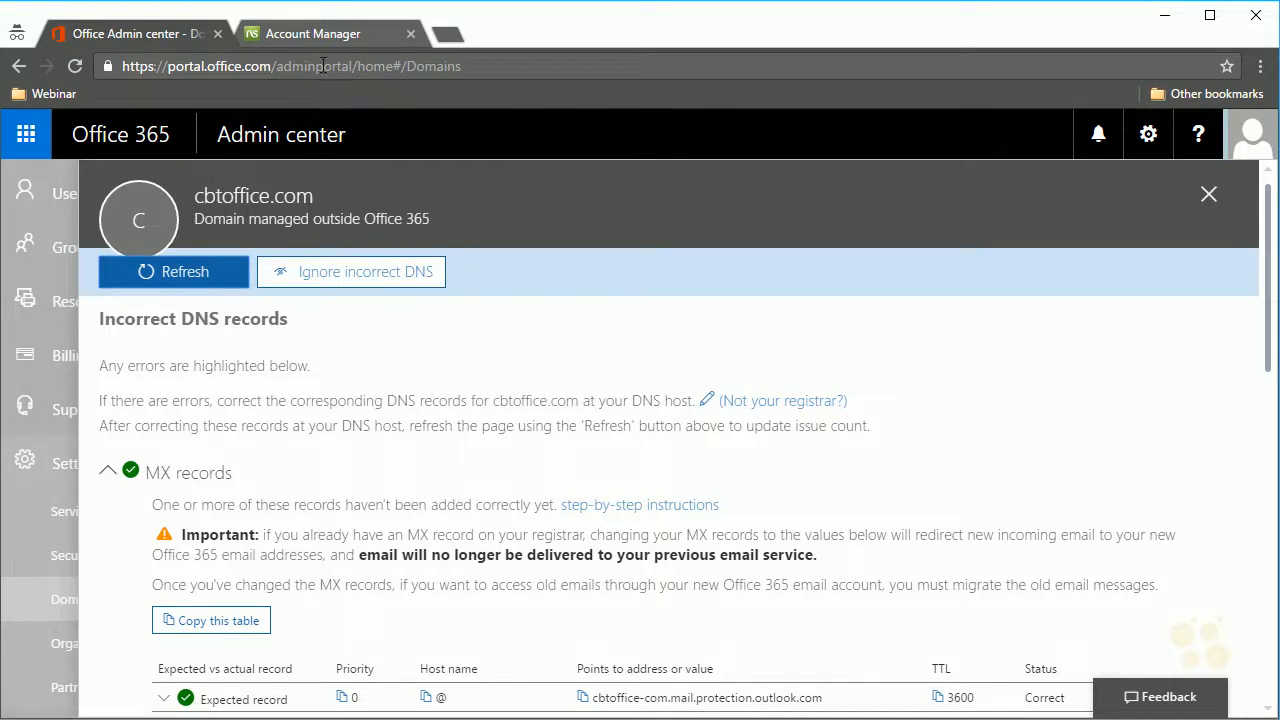
Return to the Network Solutions Account Manager and go back to the A records in the advanced DNS settings of cbtoffice.com.
{"action": "left_click", "coordinate": [328, 33]}
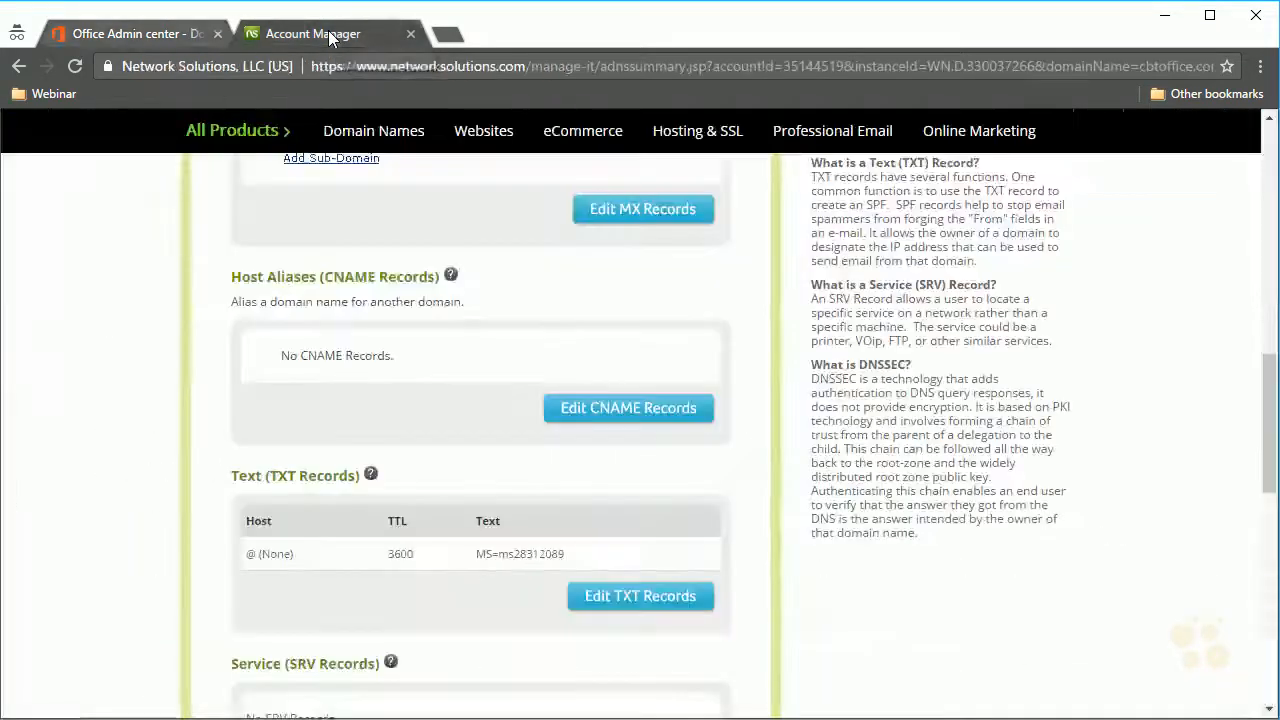
{"action": "scroll", "coordinate": [116, 437], "scroll_direction": "up", "scroll_amount": 4}
{"action": "scroll", "coordinate": [116, 437], "scroll_direction": "up", "scroll_amount": 5}
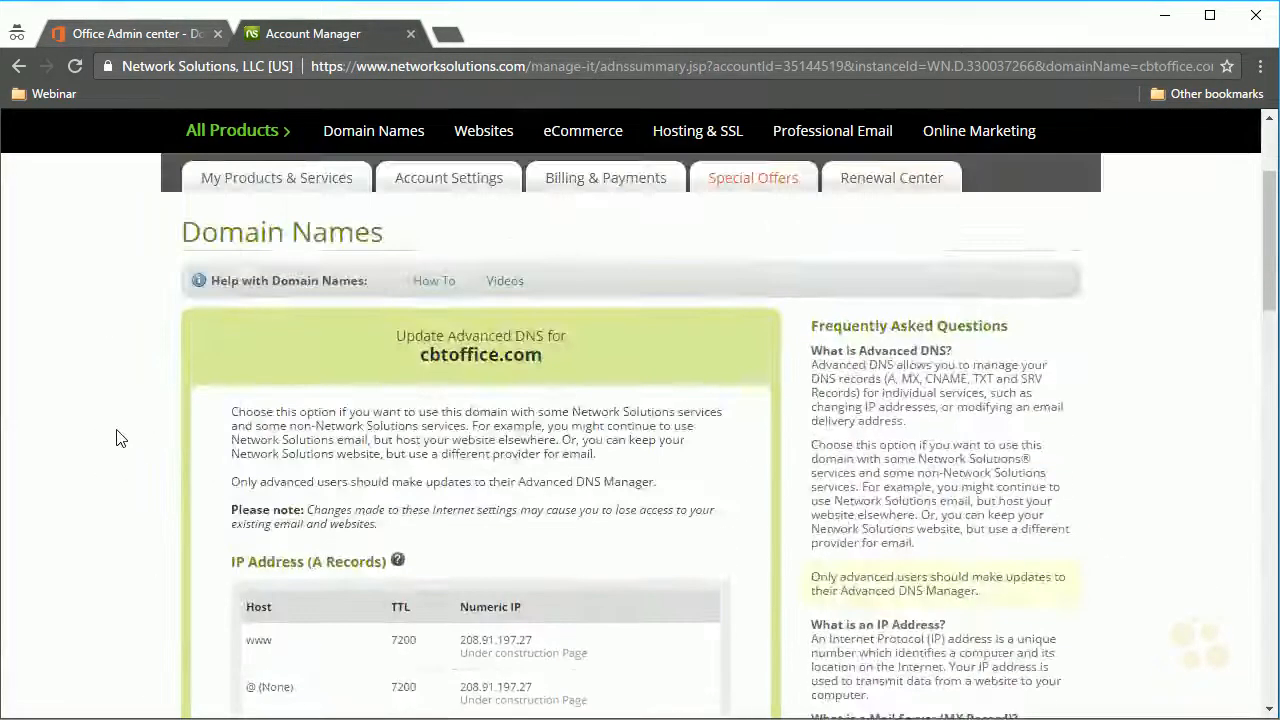